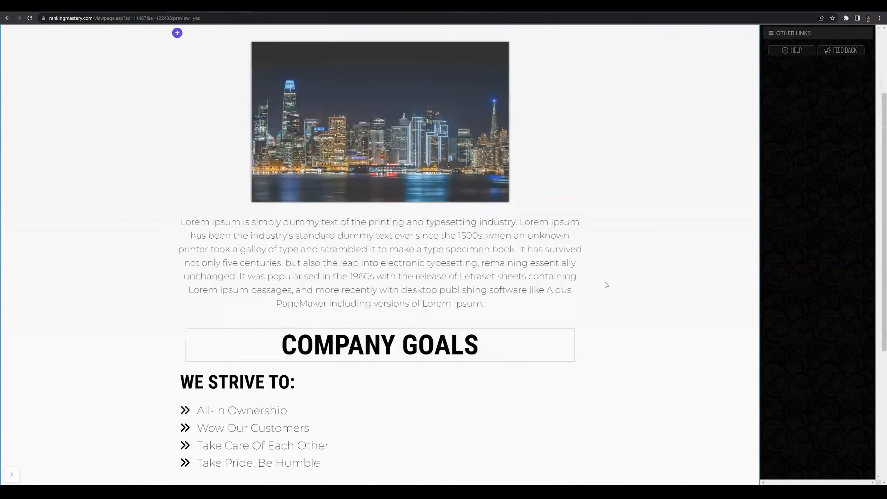
- Turn on the Products & Services content area in the About Us page's display options
scroll(602, 289, "up", 10)
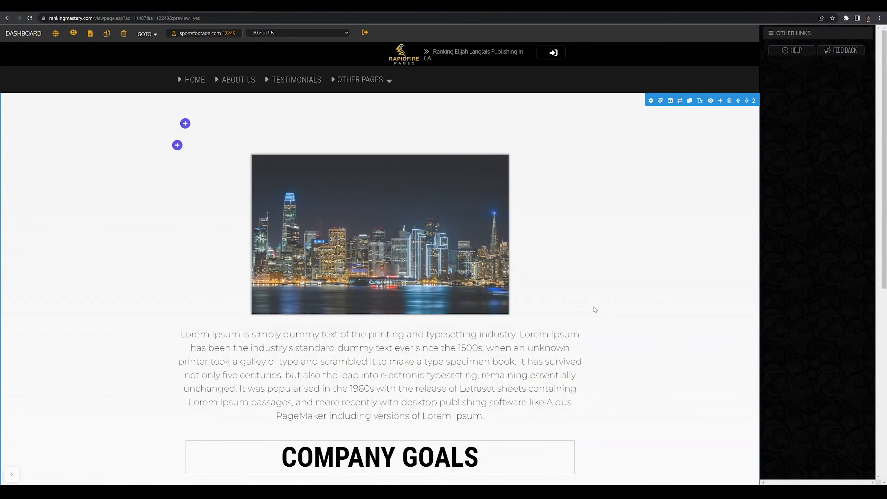
scroll(594, 307, "down", 1)
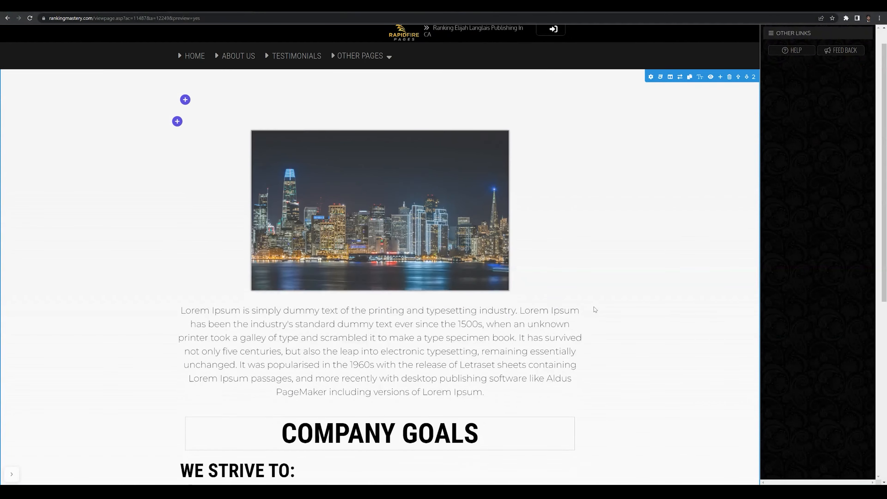
scroll(594, 307, "up", 1)
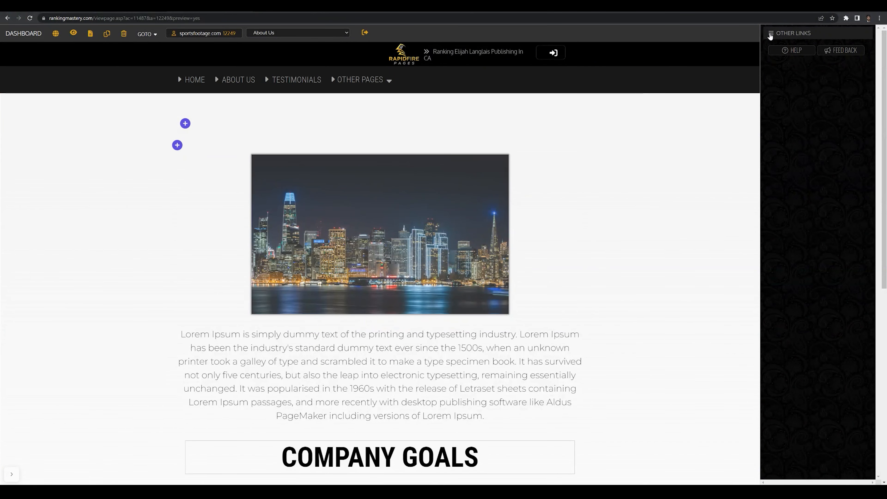
left_click(772, 35)
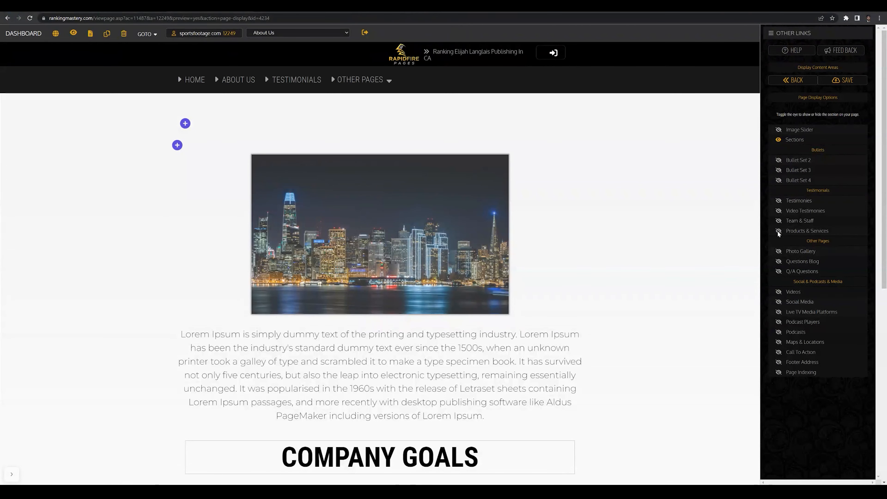
left_click(779, 232)
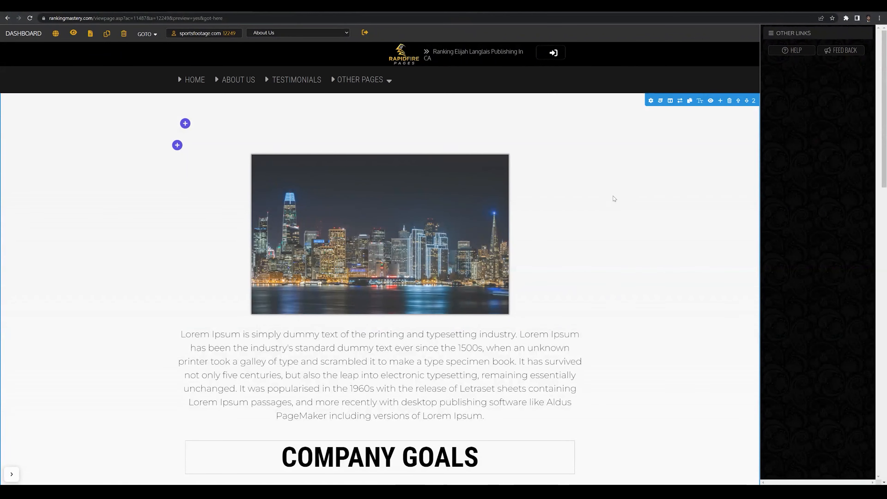
- Delete the product card that has no image and duplicate the "My Product Or Service Name (4)" card
scroll(615, 201, "down", 5)
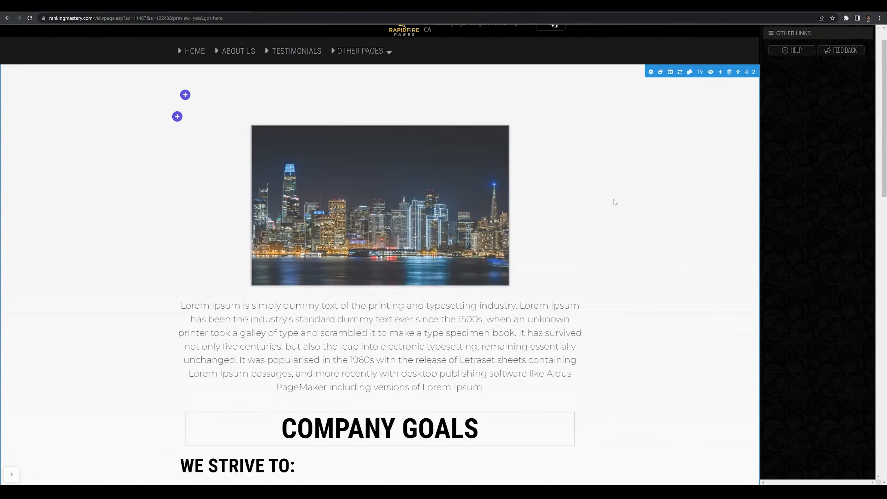
scroll(615, 202, "down", 8)
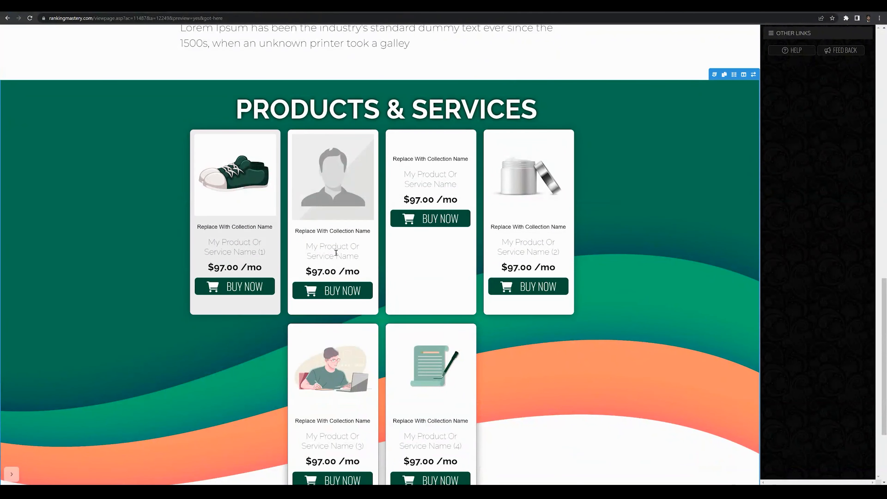
scroll(404, 264, "down", 2)
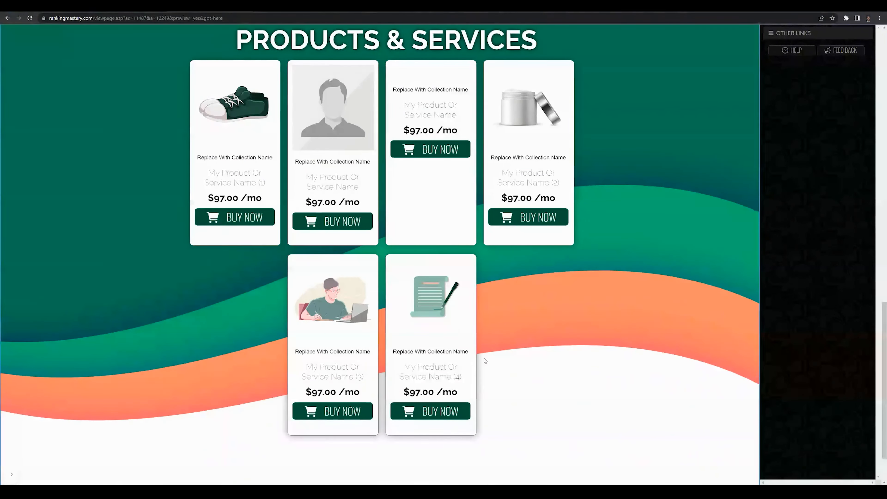
scroll(361, 314, "up", 1)
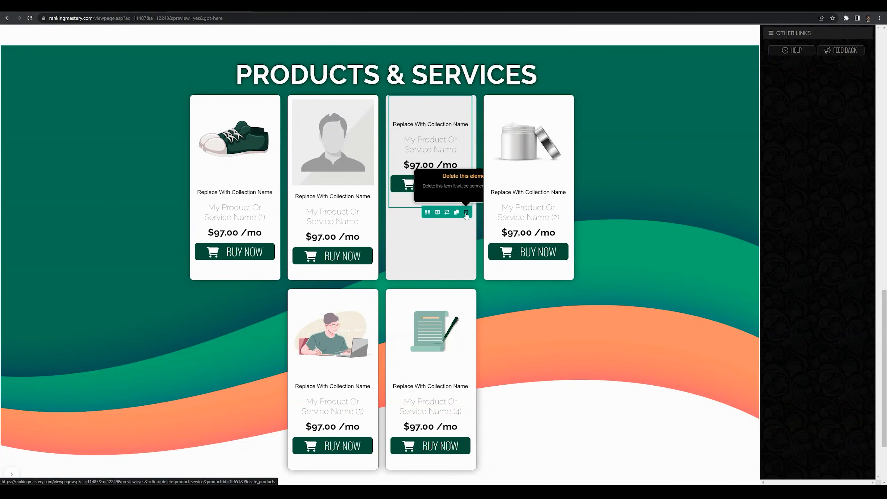
left_click(466, 213)
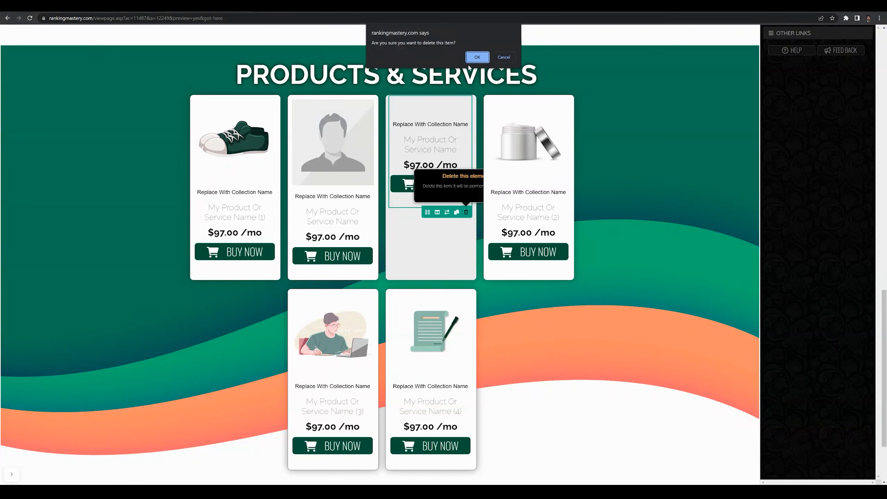
left_click(476, 58)
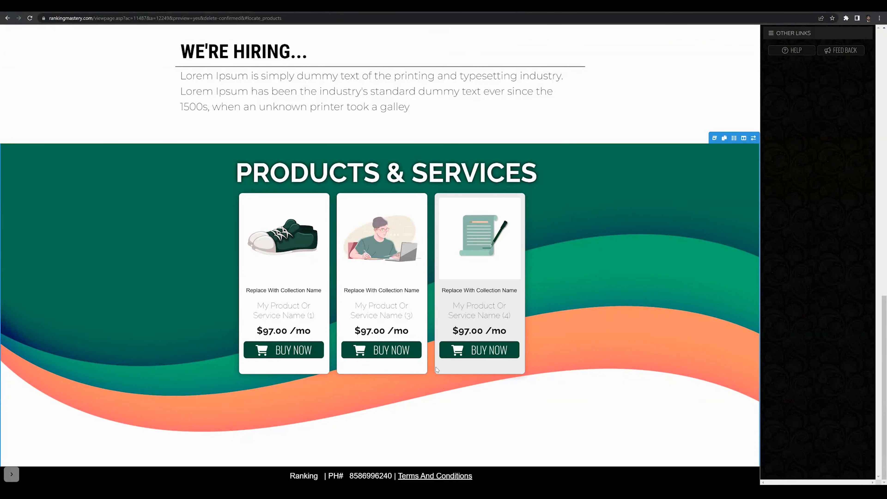
mouse_move(514, 371)
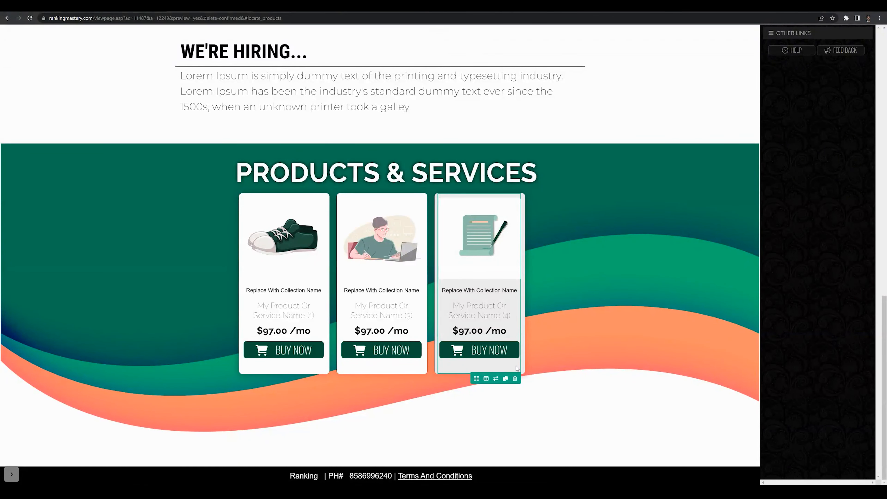
left_click(506, 379)
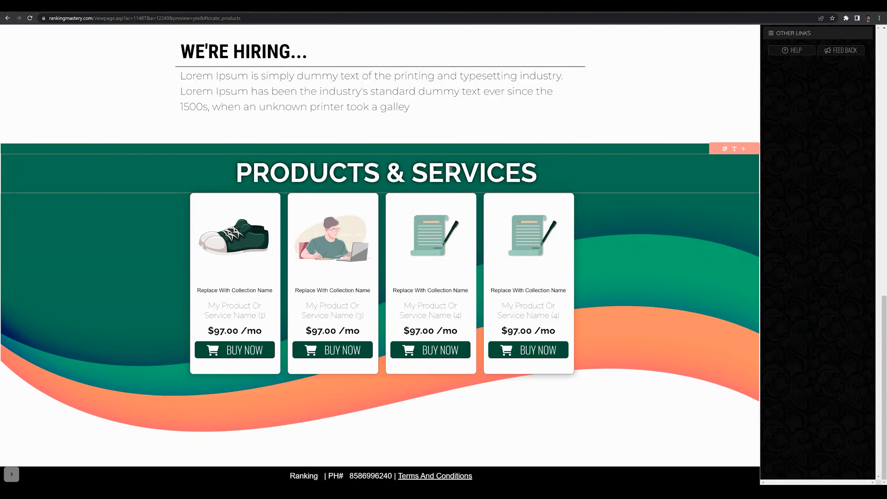
- Shorten the Products & Services section heading to "Services"
left_click(735, 150)
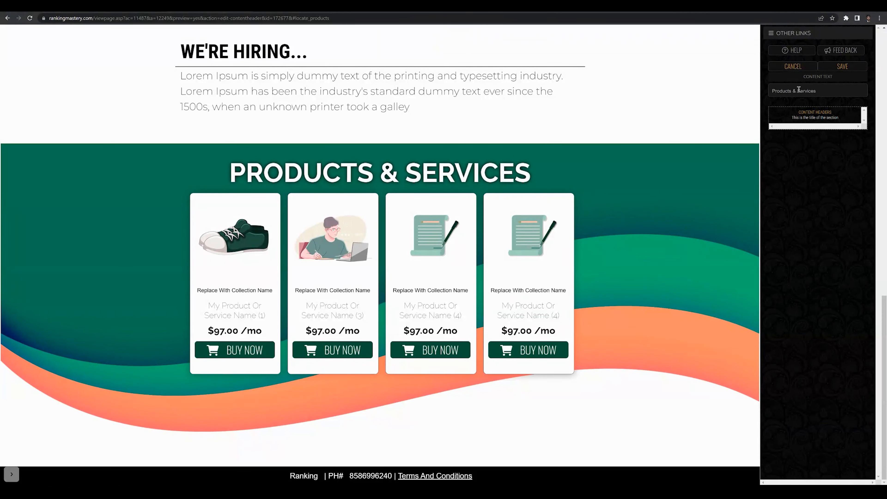
left_click_drag(797, 91, 750, 92)
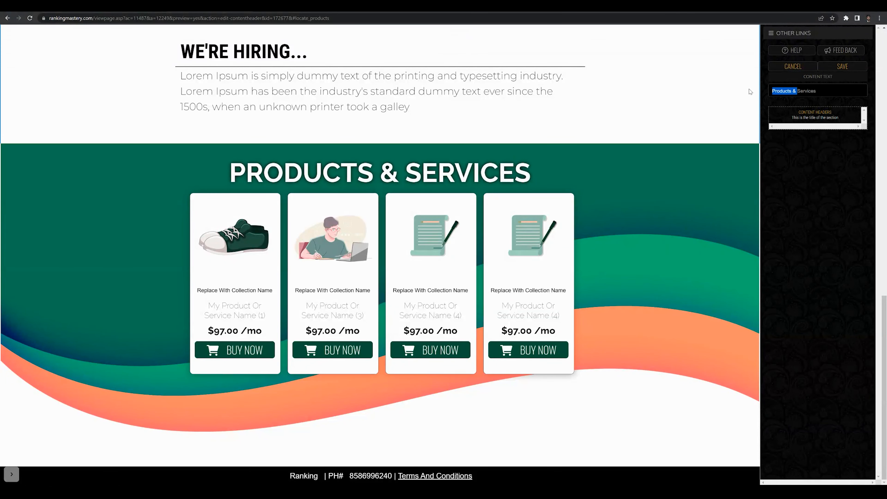
key("BackSpace")
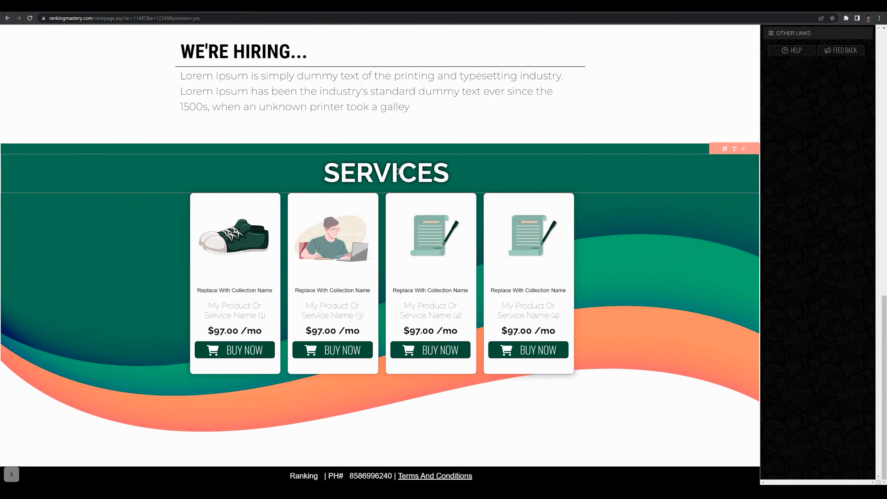
- Open the Services heading's style settings and review its font, color, gradient and border options
left_click(725, 149)
scroll(795, 198, "down", 3)
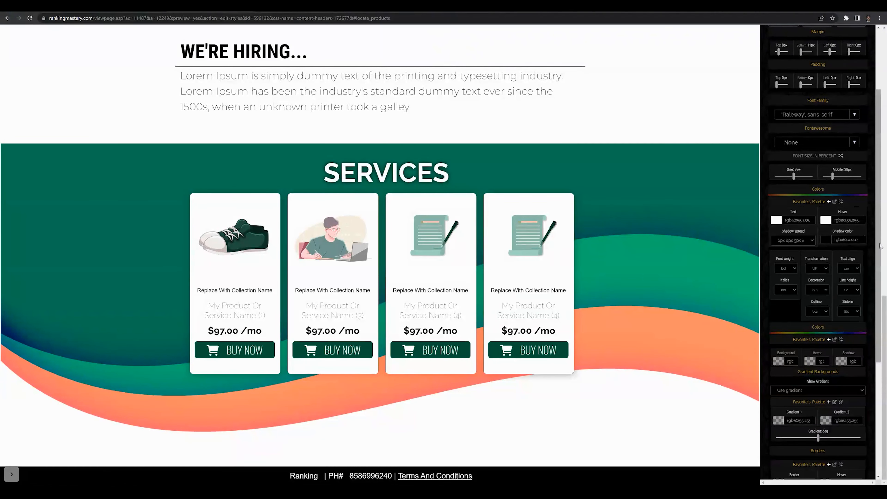
scroll(826, 235, "down", 2)
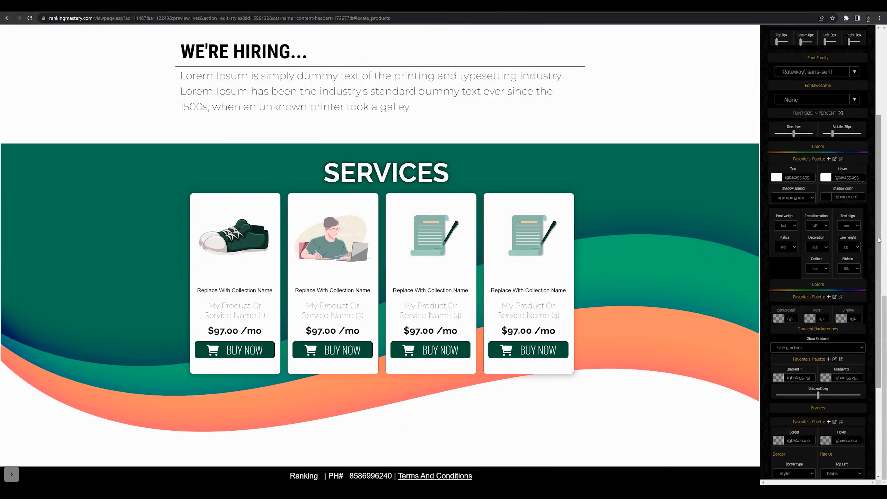
left_click_drag(879, 243, 879, 294)
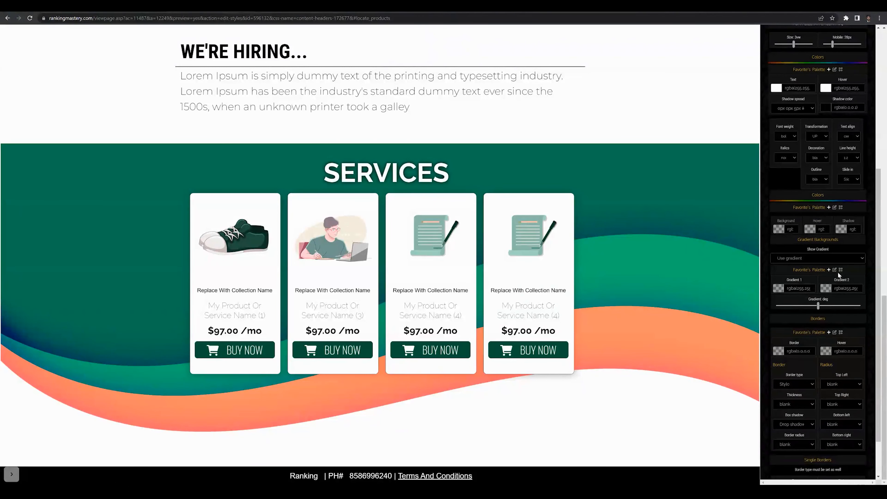
left_click_drag(879, 253, 879, 265)
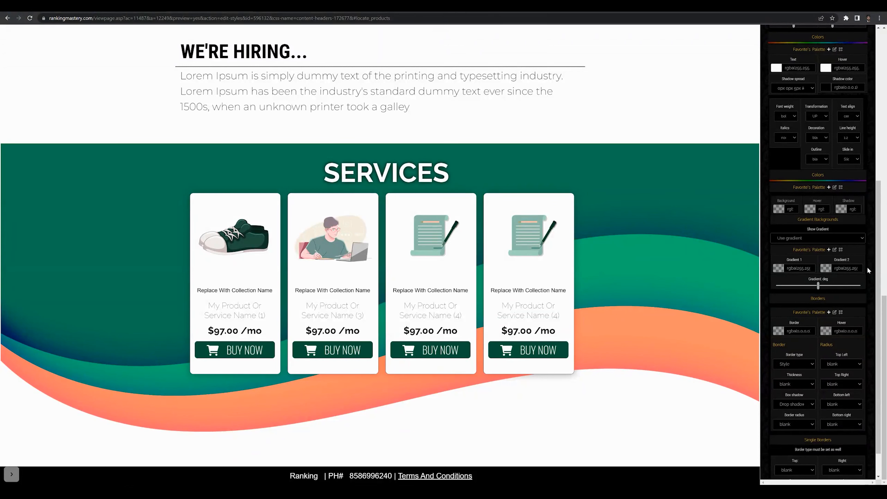
left_click_drag(881, 267, 885, 249)
scroll(849, 235, "up", 1)
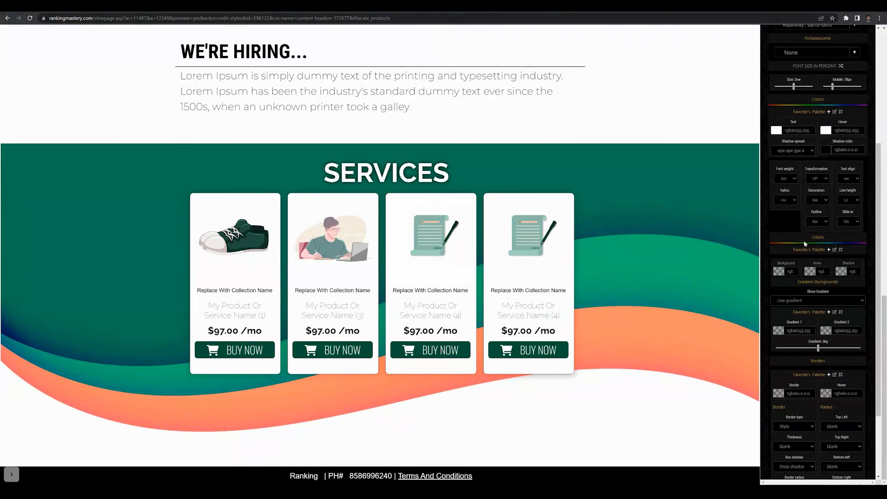
left_click_drag(880, 246, 886, 111)
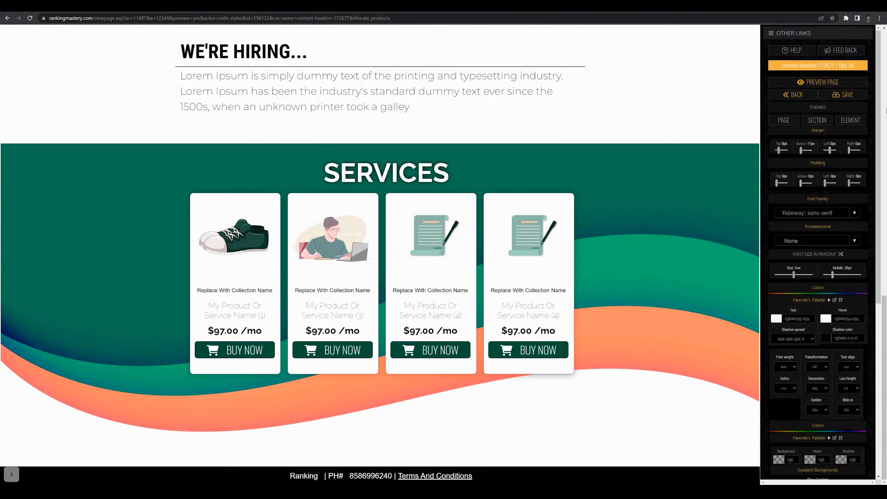
left_click(845, 94)
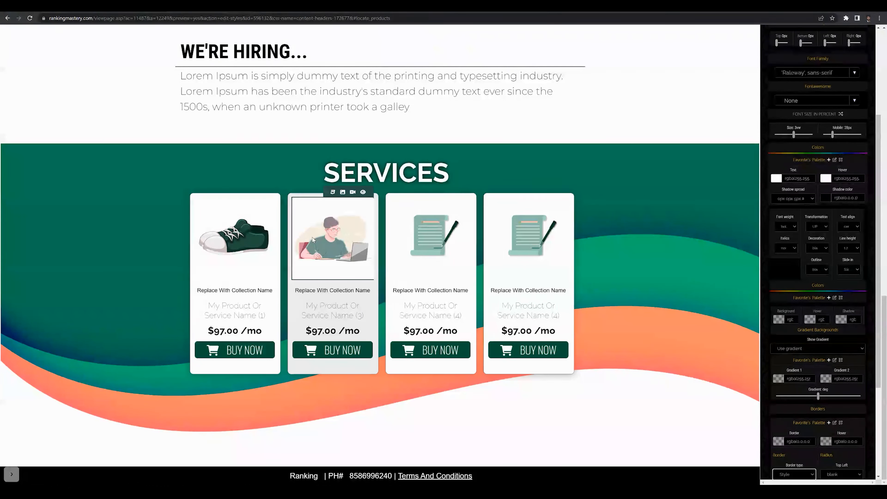
- Open the image settings of the first product card and choose to add a new image instead of the shoe picture
mouse_move(239, 237)
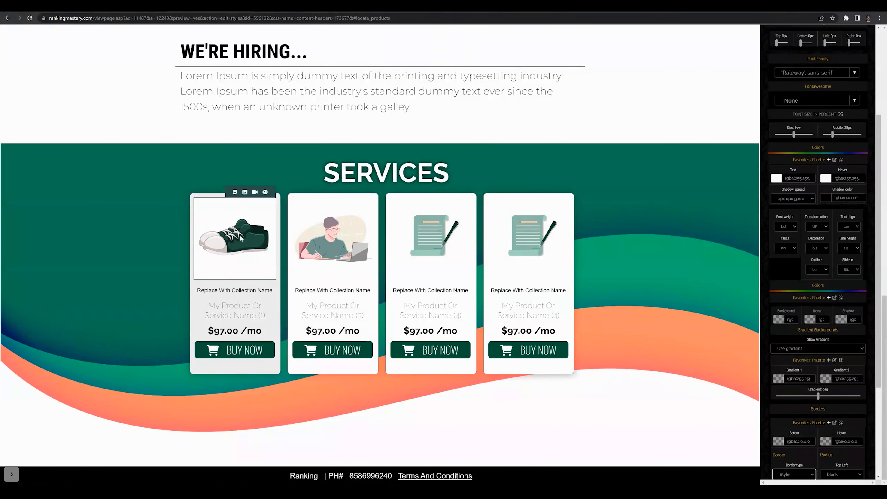
left_click(236, 193)
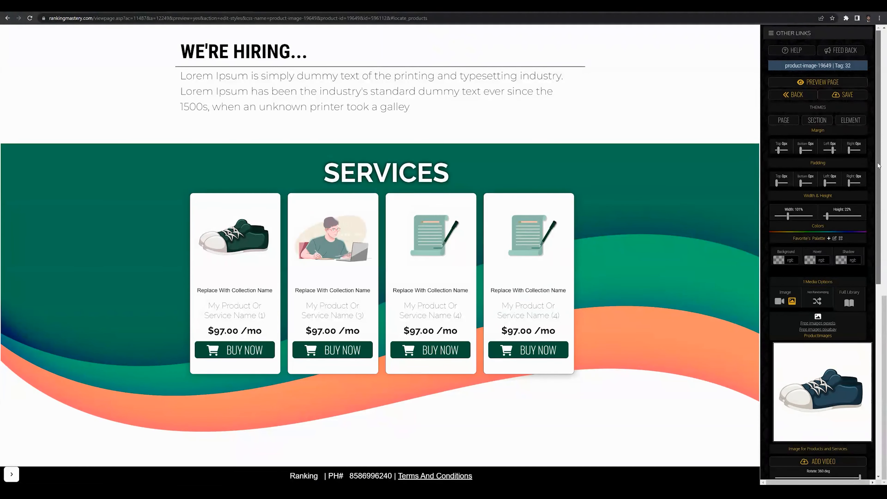
left_click_drag(878, 167, 878, 250)
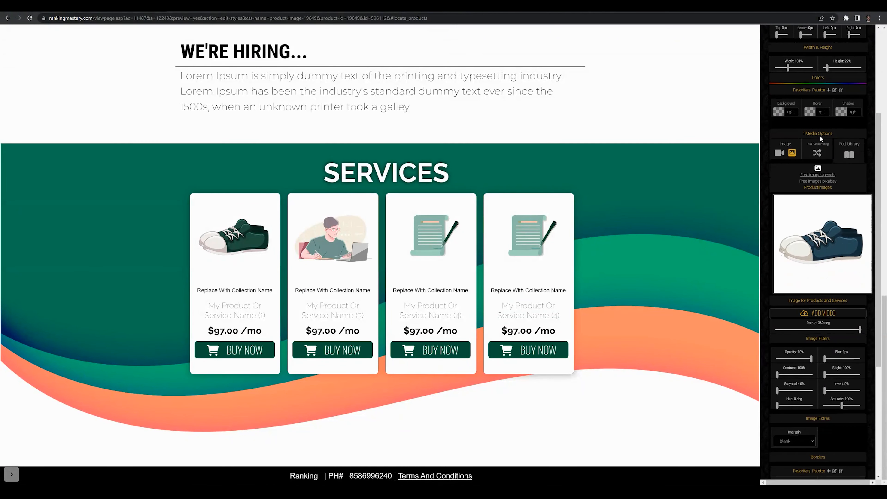
left_click(823, 243)
scroll(451, 237, "down", 1)
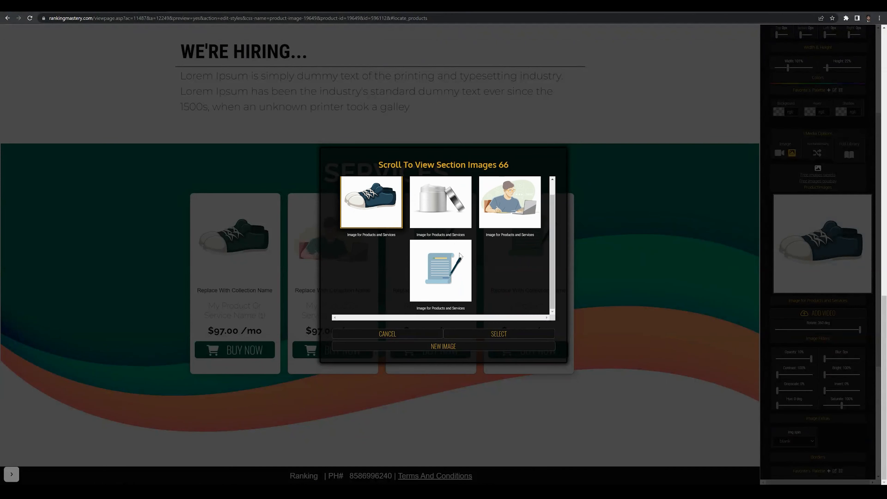
scroll(439, 241, "up", 1)
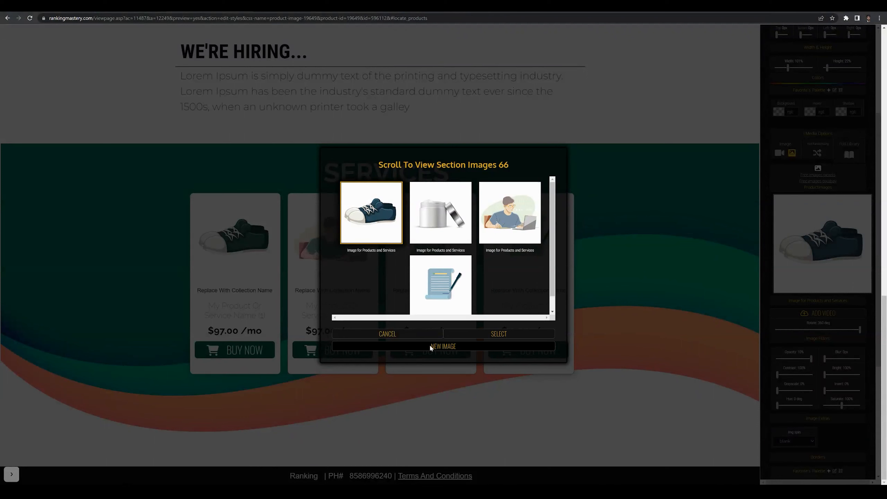
left_click(443, 347)
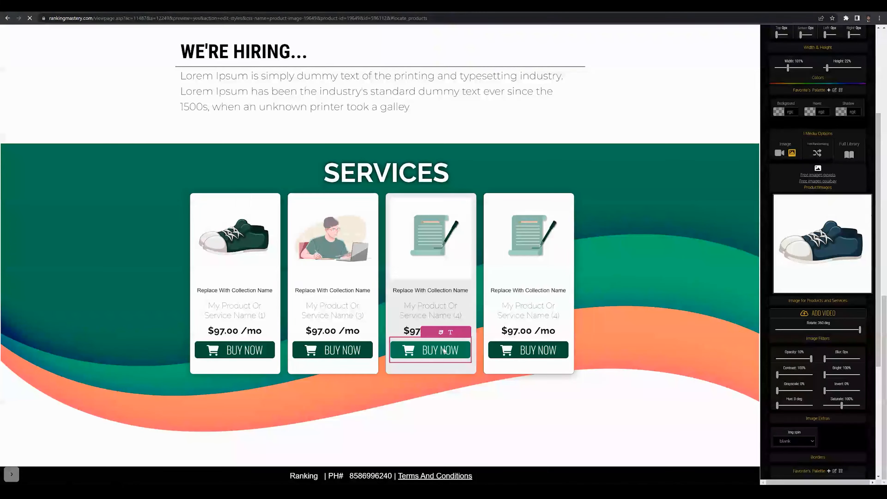
- Name the new product image "Boats", upload the yacht photo from the Documents folder, and return to the page preview
left_click(819, 109)
key("ctrl+a")
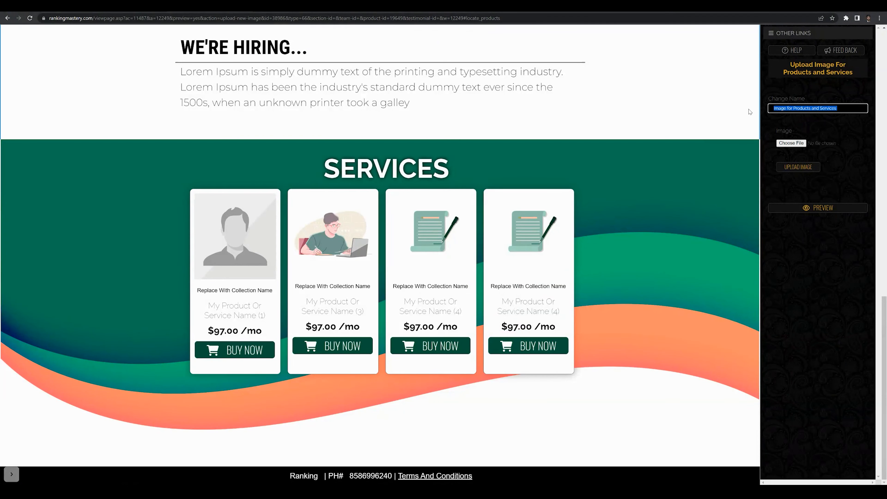
type("Boats")
left_click(799, 144)
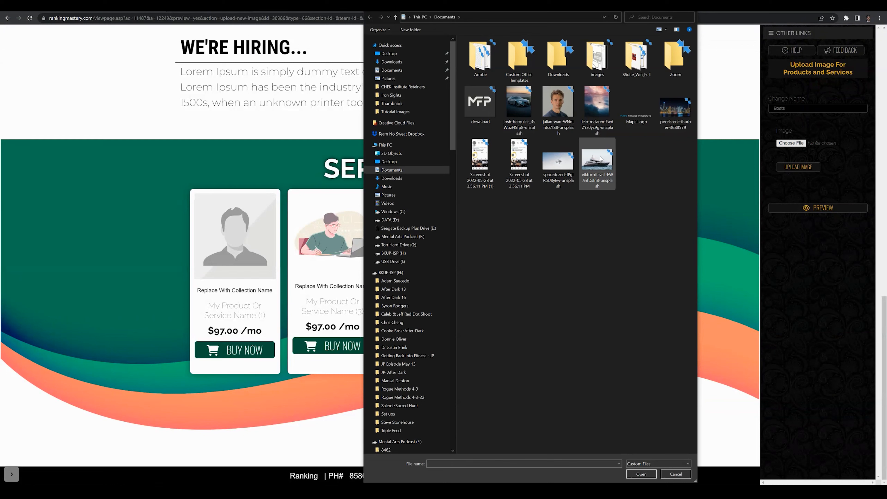
left_click(600, 159)
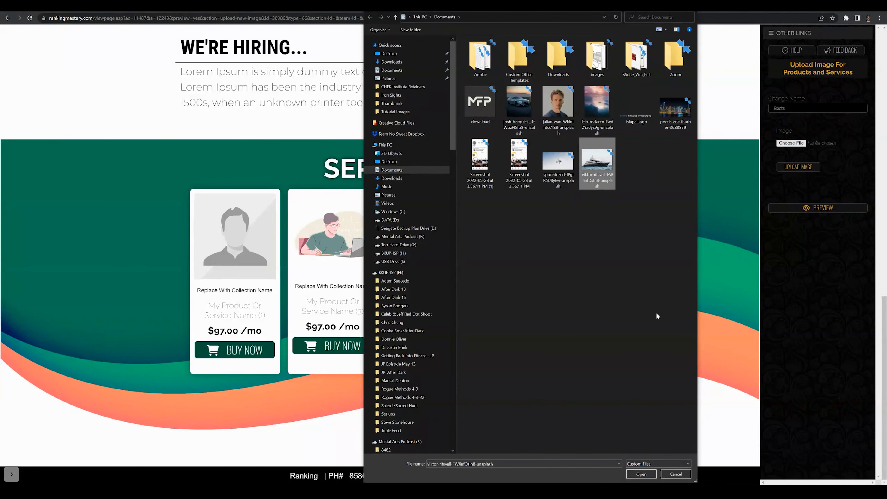
left_click(641, 474)
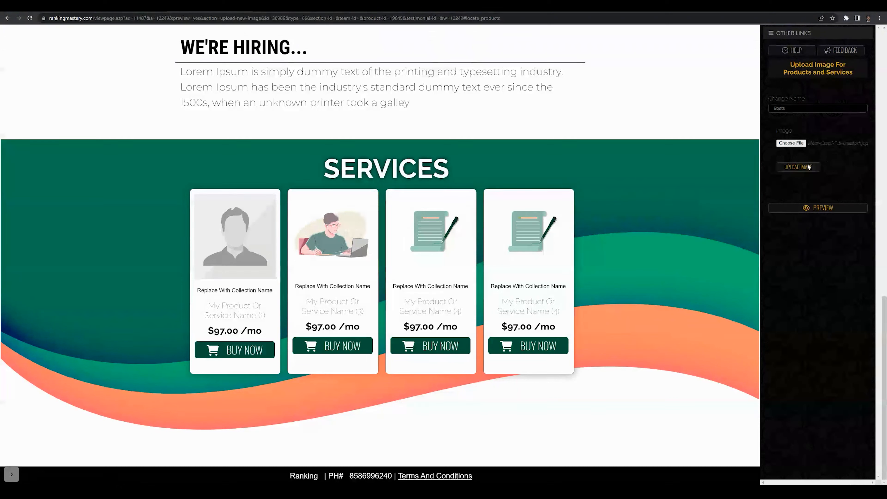
left_click(797, 166)
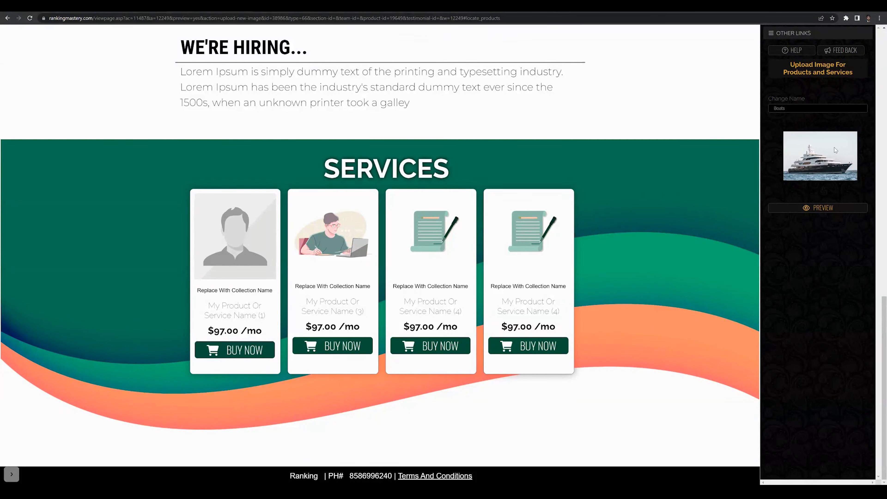
left_click(819, 208)
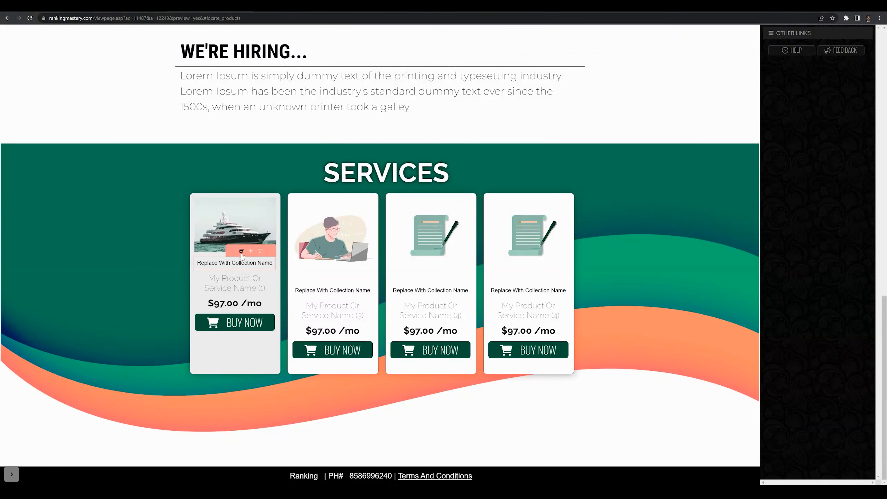
- Open the text settings of the yacht product card and change its collection name to "Luxury Rentals"
left_click(261, 252)
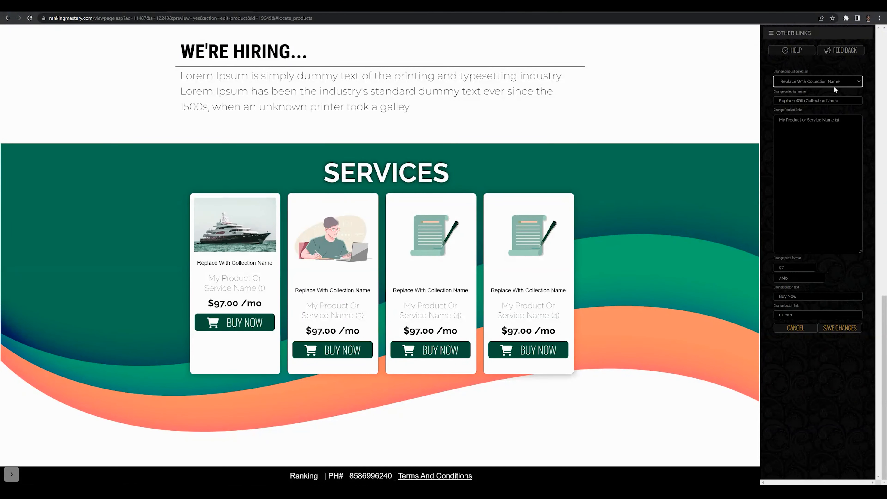
left_click(847, 82)
left_click(847, 83)
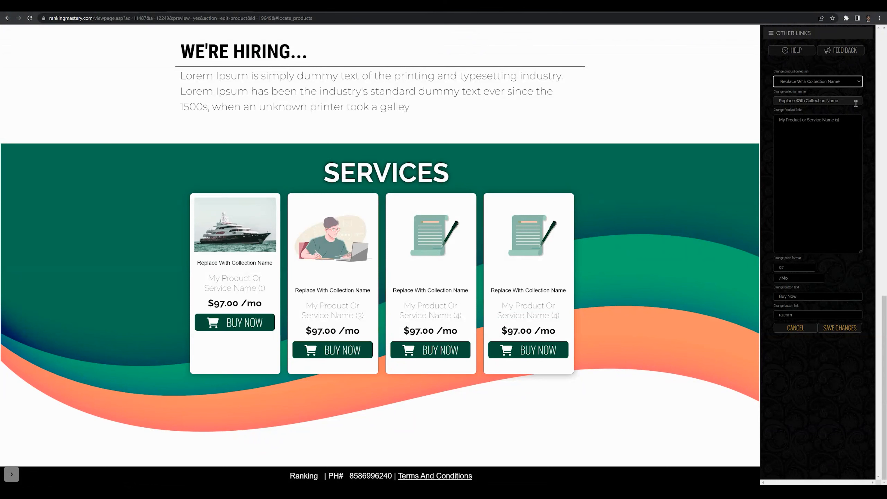
left_click(847, 102)
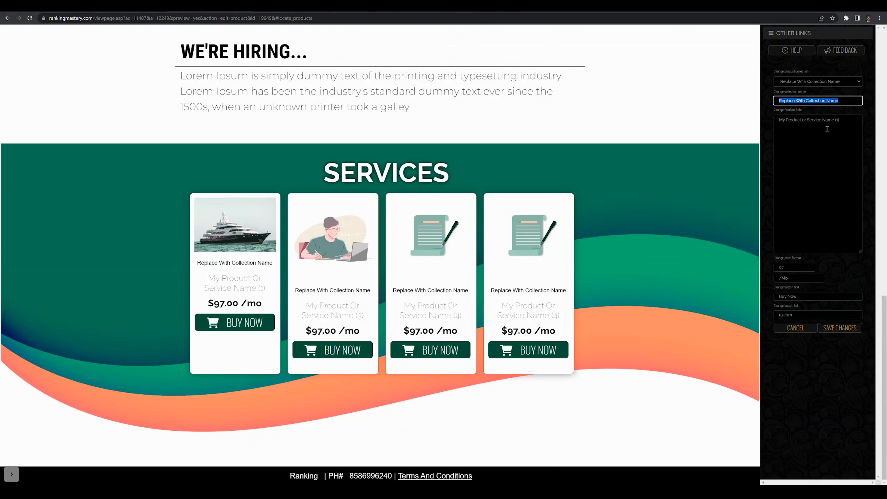
type("Yacht Cha")
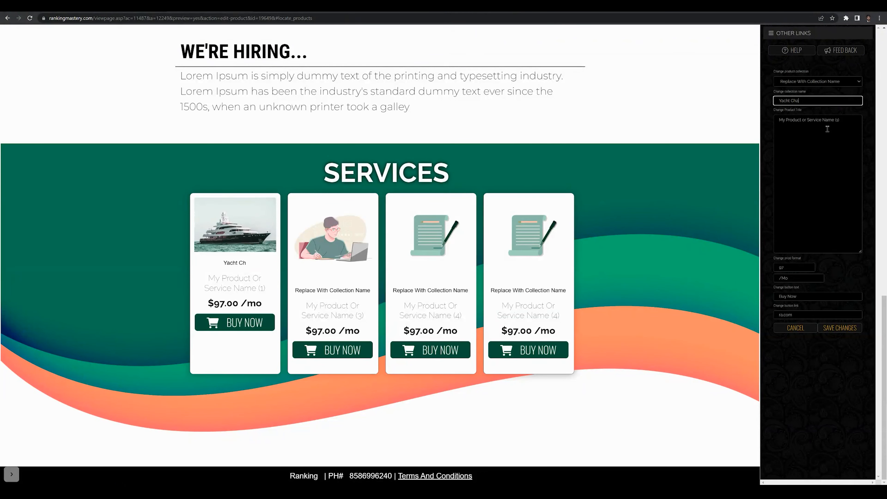
type("rter")
left_click_drag(807, 101, 761, 98)
type("Luxury Rentals")
- Replace the yacht card's product title with "Yacht Charter"
left_click_drag(849, 125, 779, 120)
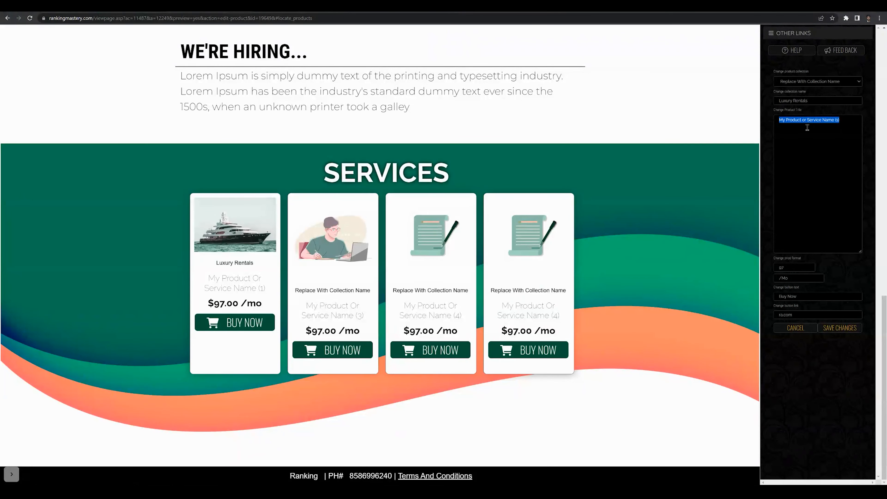
type("Yacht C")
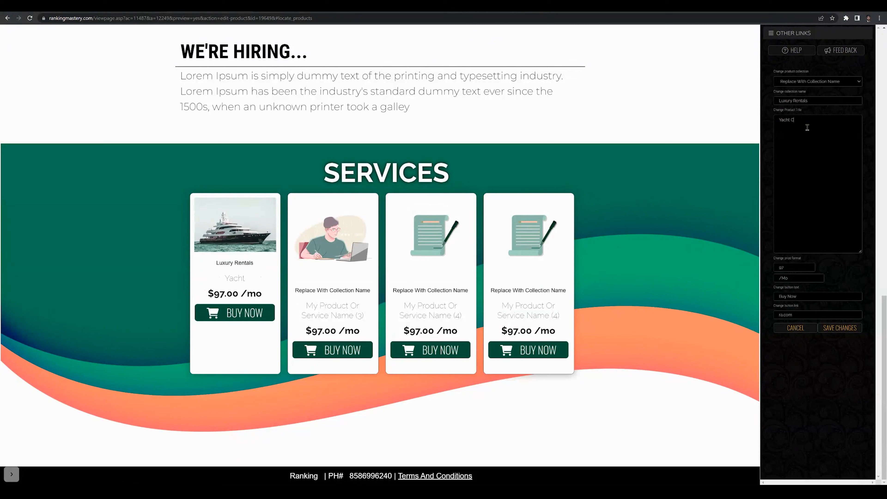
type("harter")
- Set the yacht card's price to 3000 and its billing period to /hr
double_click(790, 267)
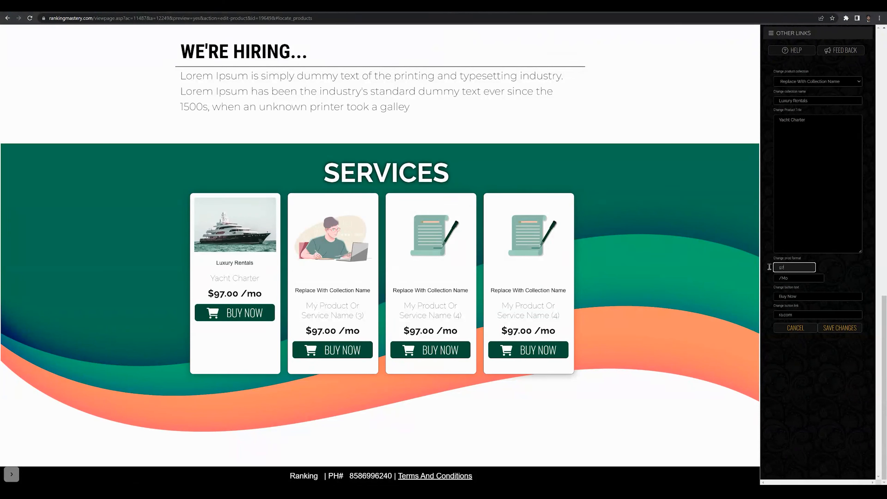
type("3000")
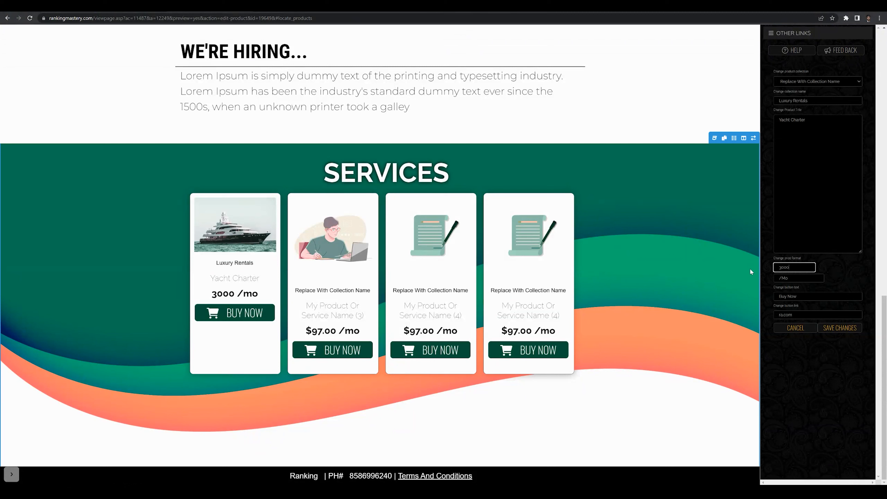
left_click_drag(793, 279, 781, 283)
type("hr")
left_click(853, 276)
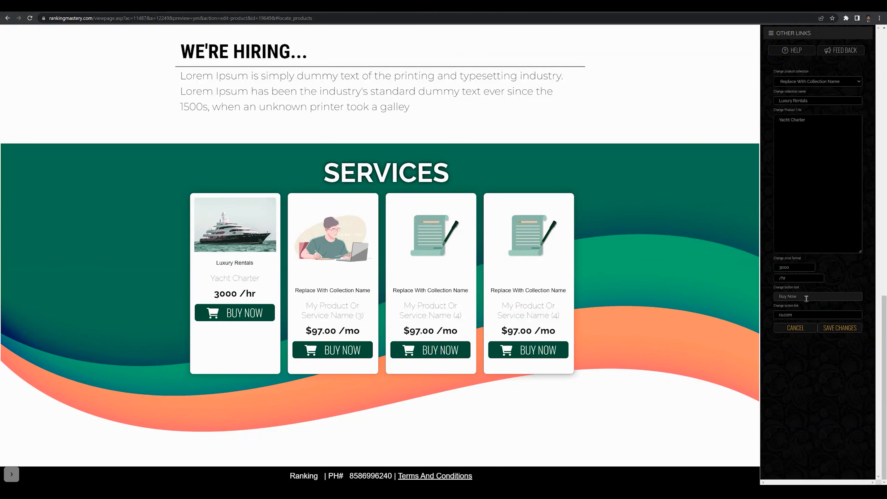